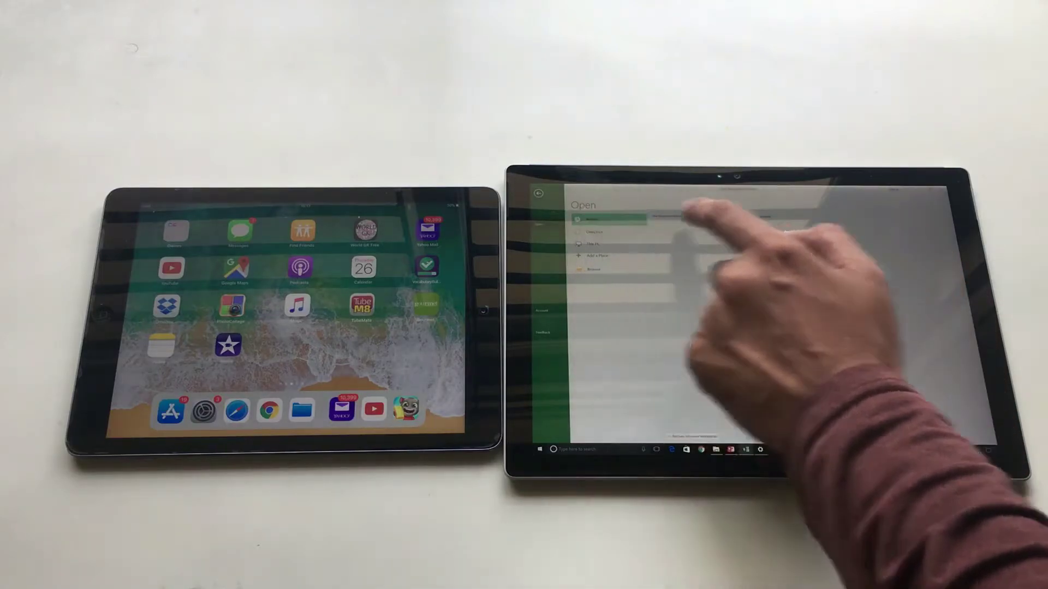
click(721, 450)
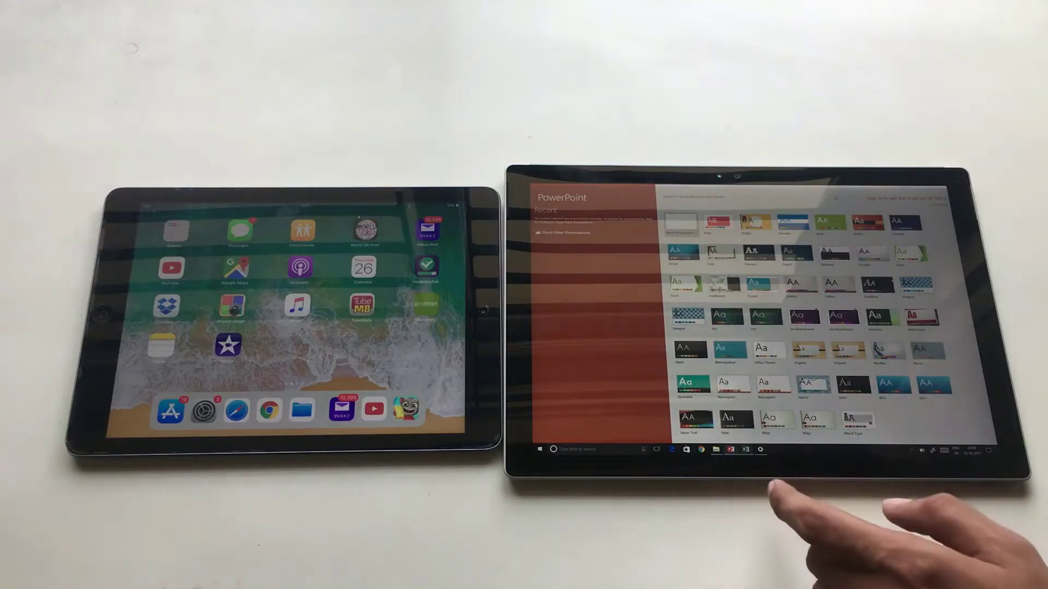
click(716, 449)
click(746, 449)
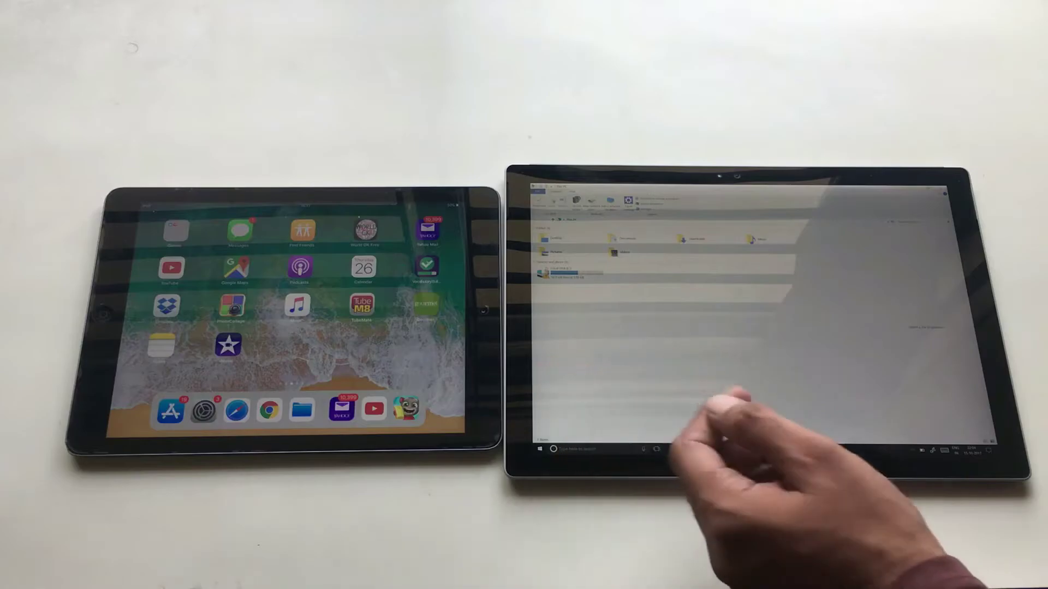
click(585, 270)
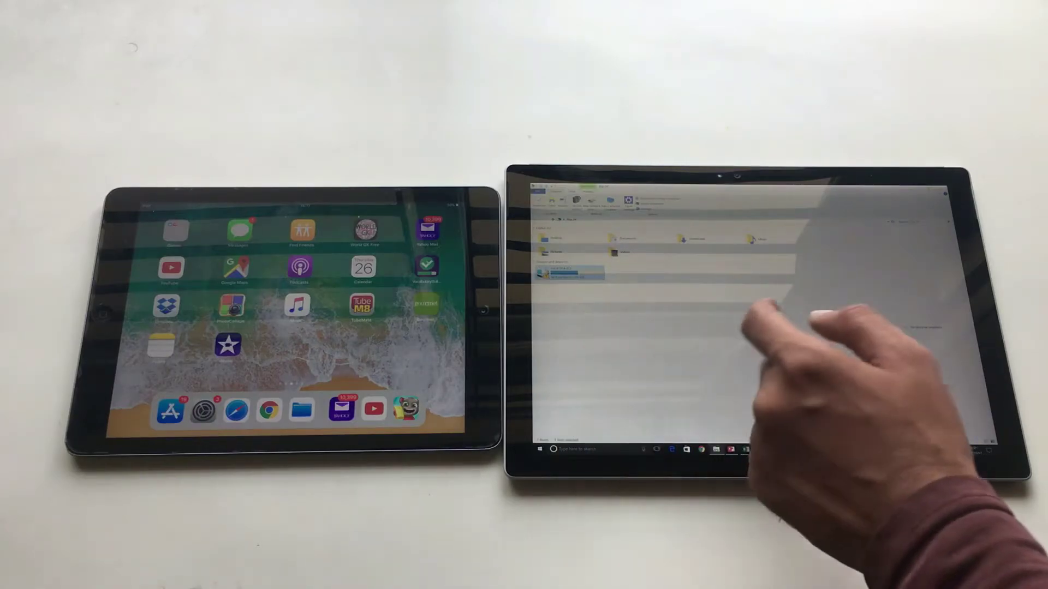
click(942, 190)
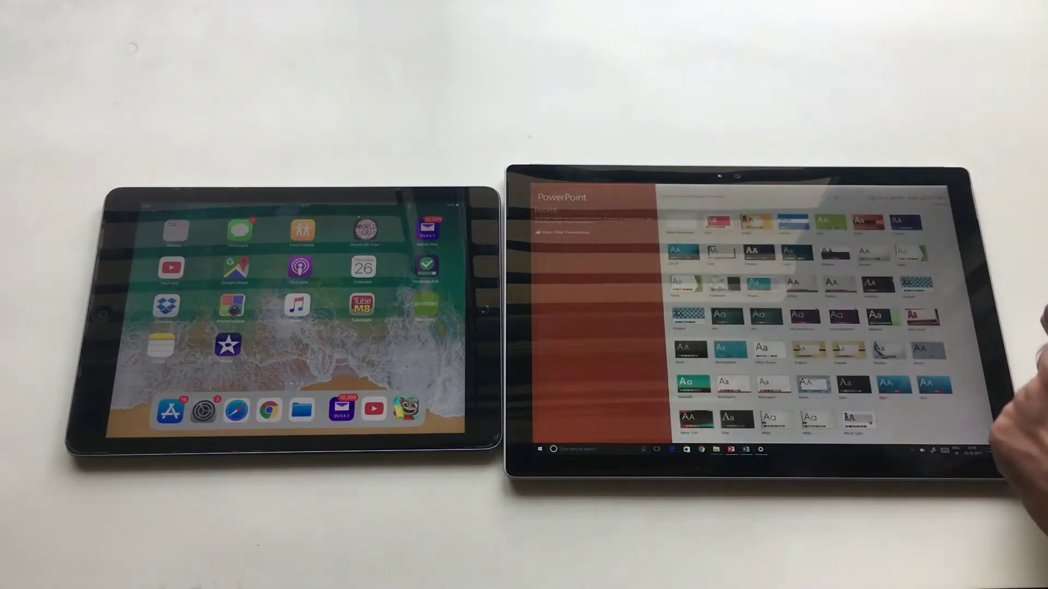
click(962, 191)
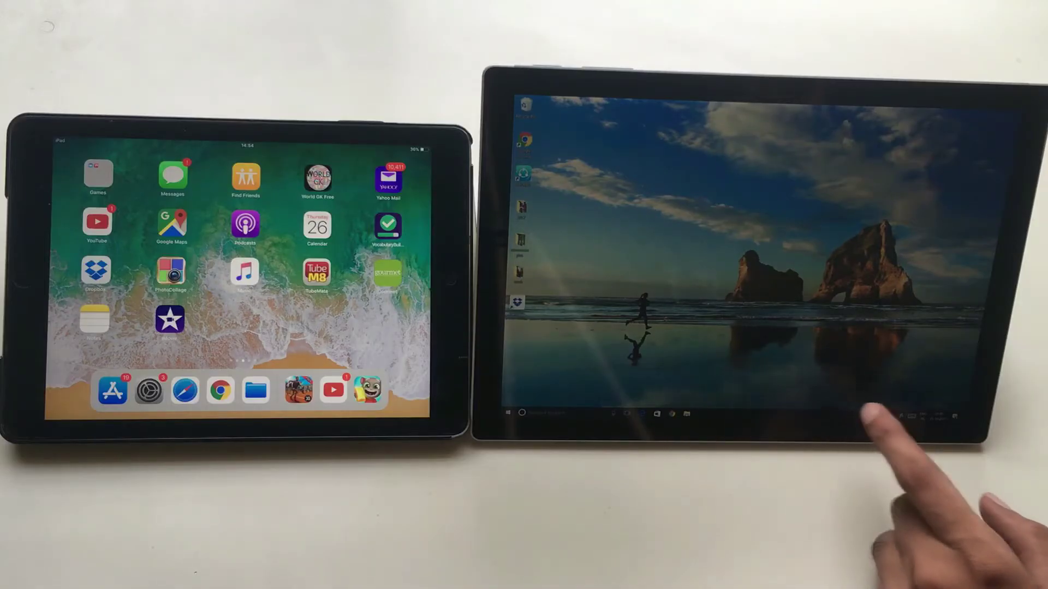
click(905, 360)
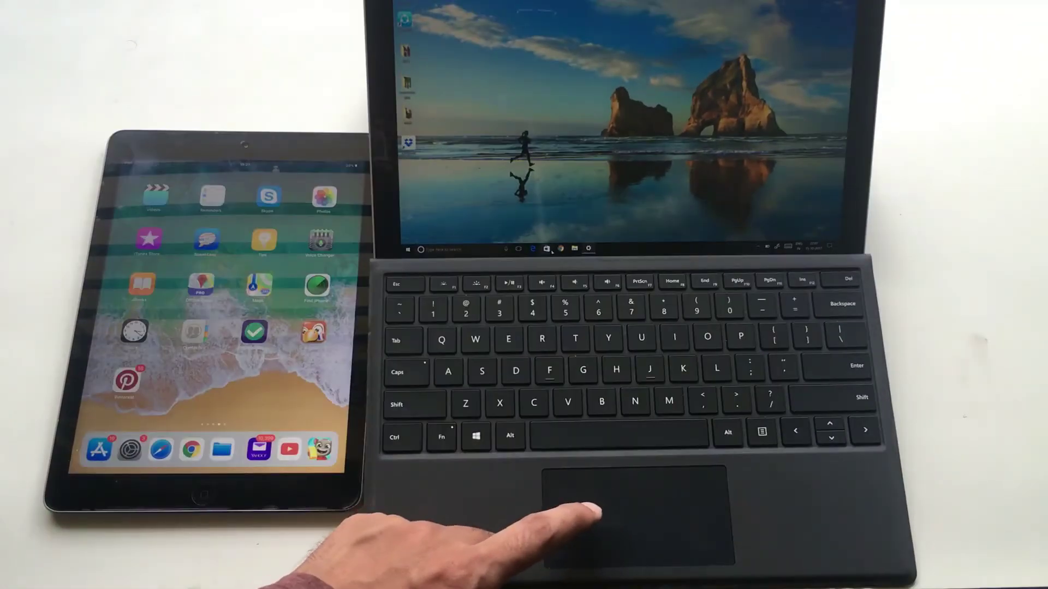
click(546, 249)
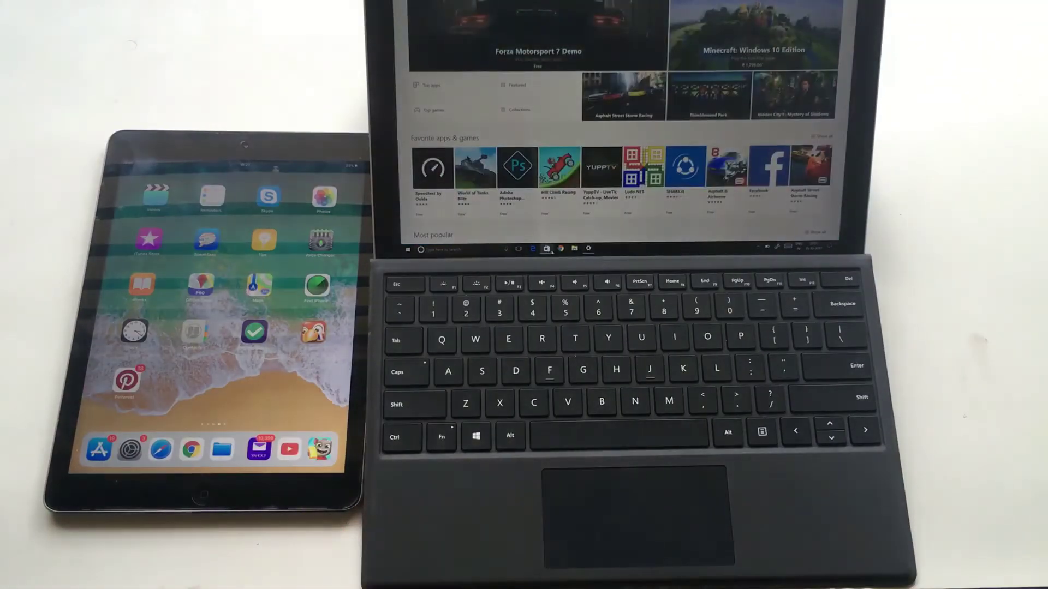